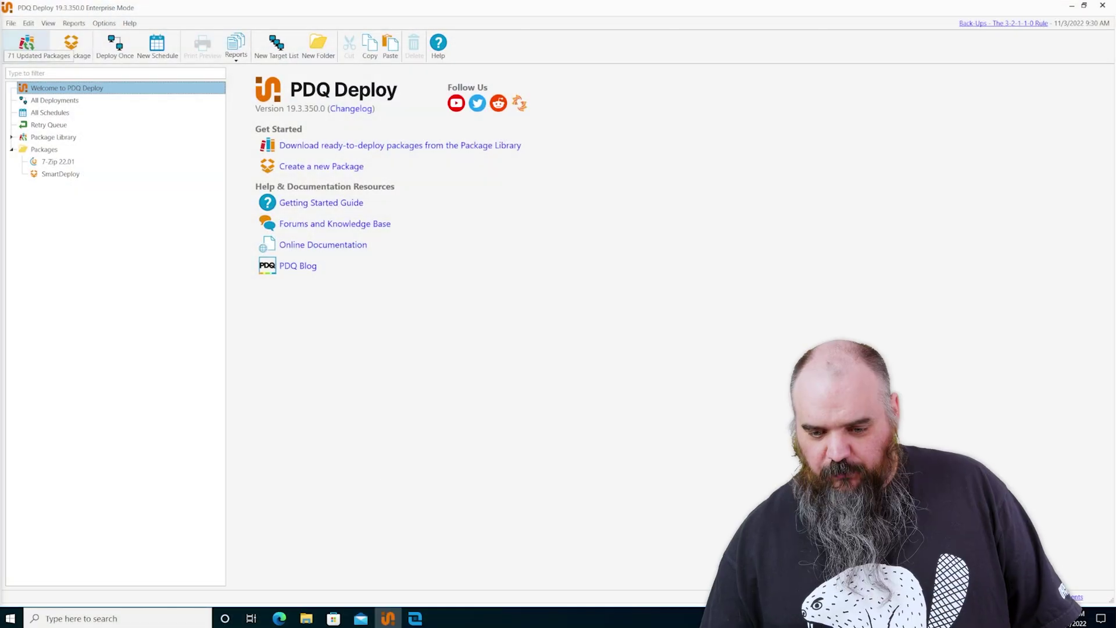
Step: Open a new, empty deployment schedule window from the toolbar
click(151, 241)
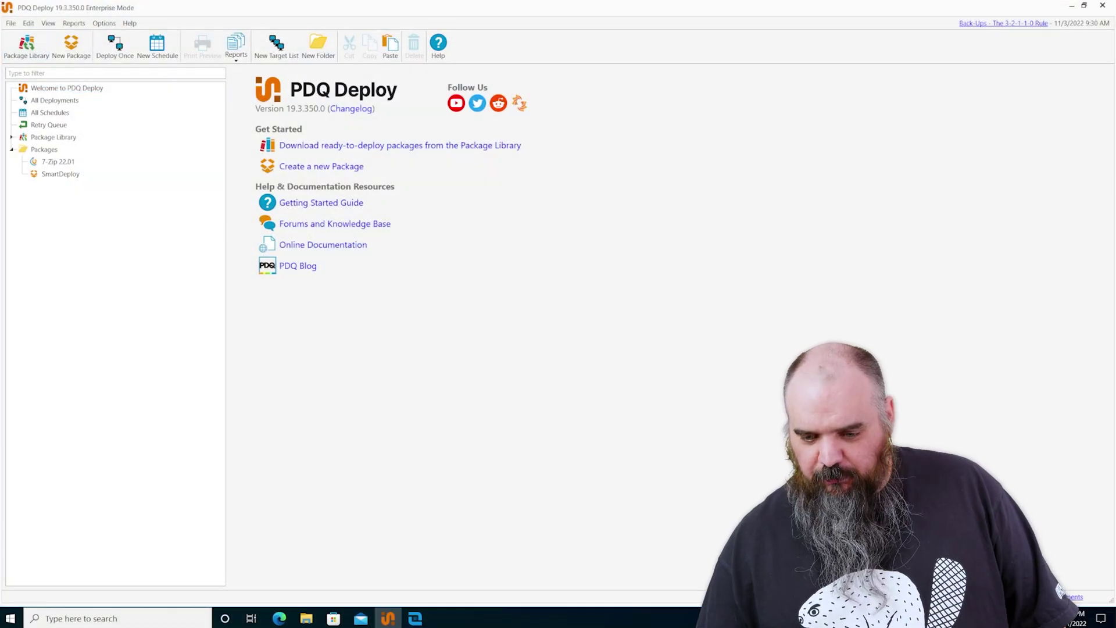
click(155, 45)
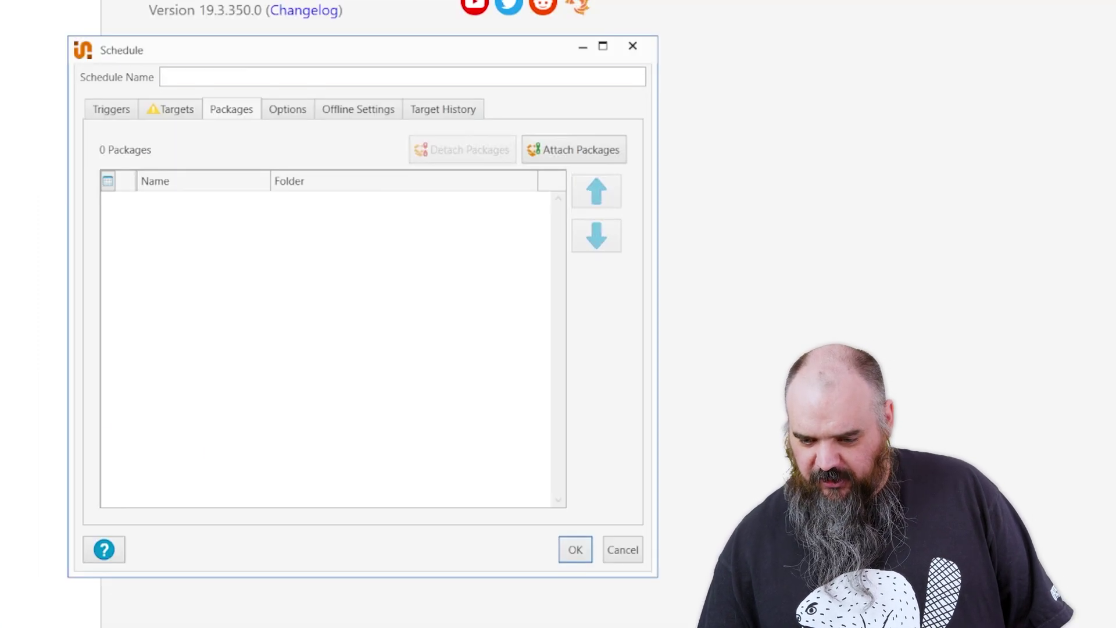
Step: Enter '7-zip' as the schedule name and go to its trigger settings
text(7)
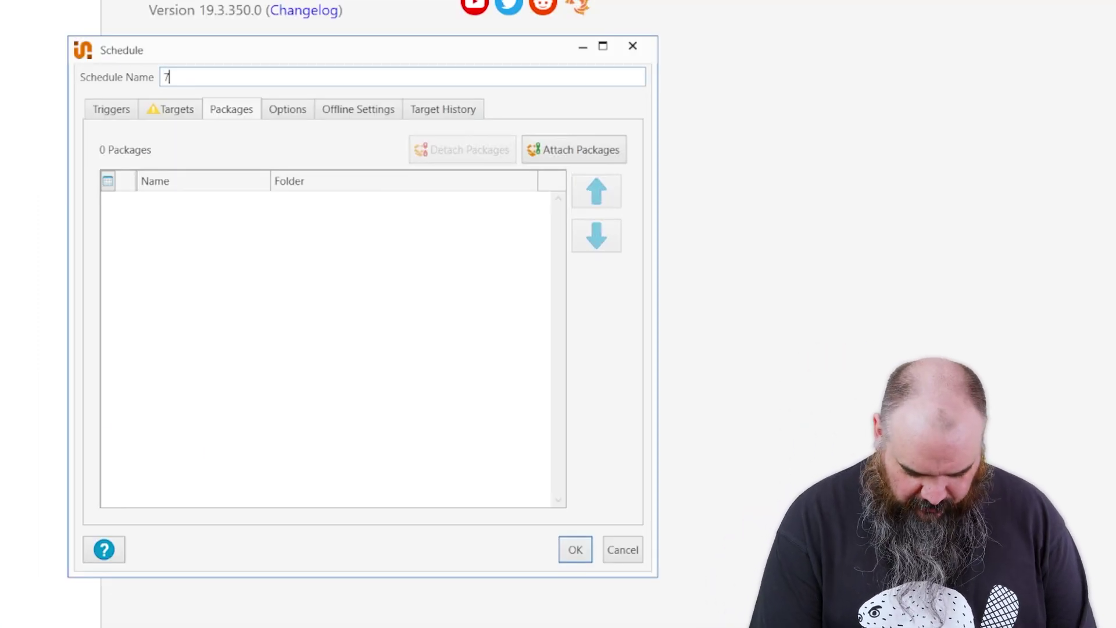
text(-zip)
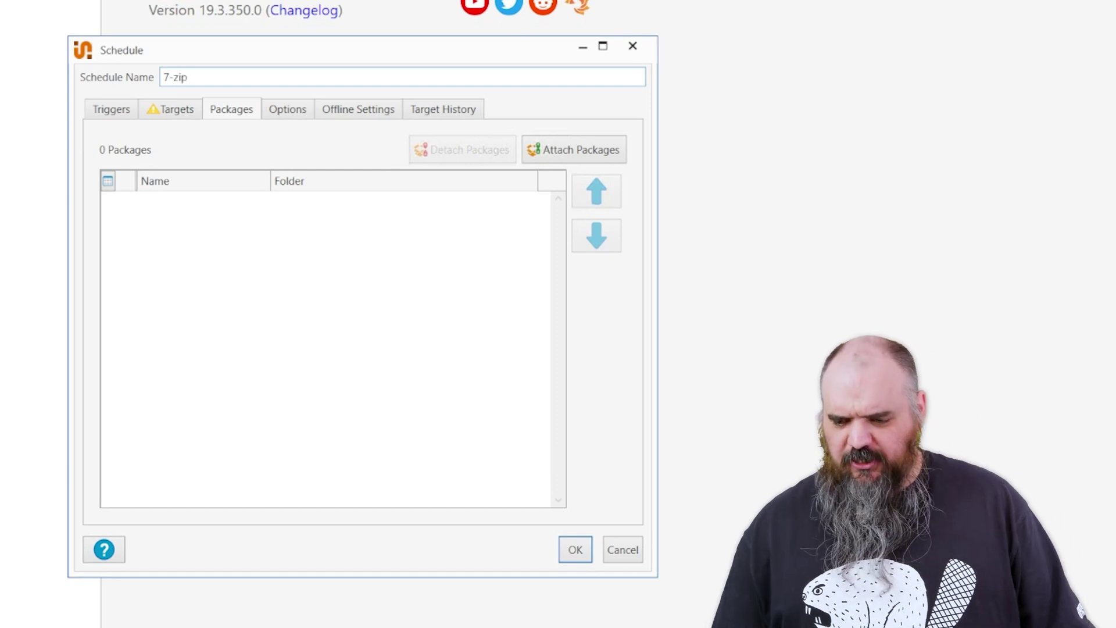
click(99, 113)
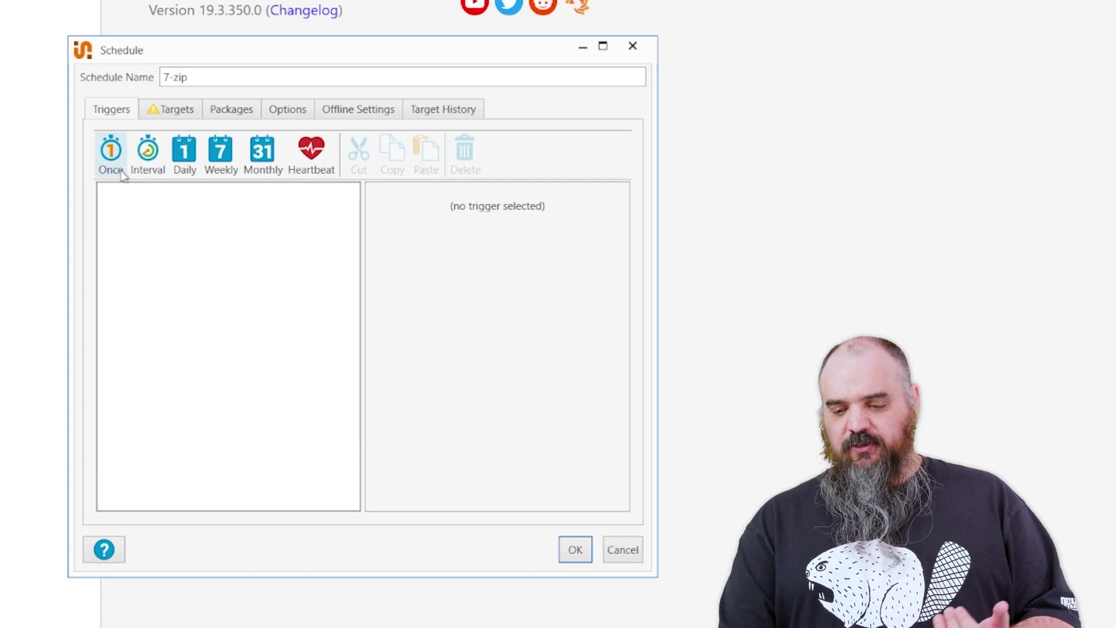
click(148, 152)
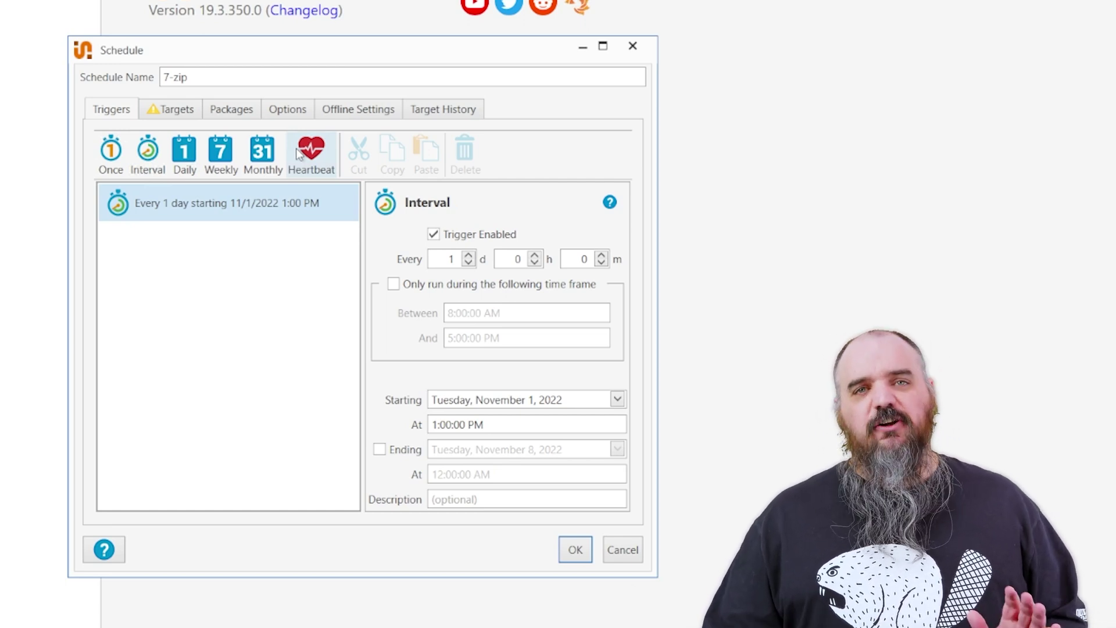
click(207, 204)
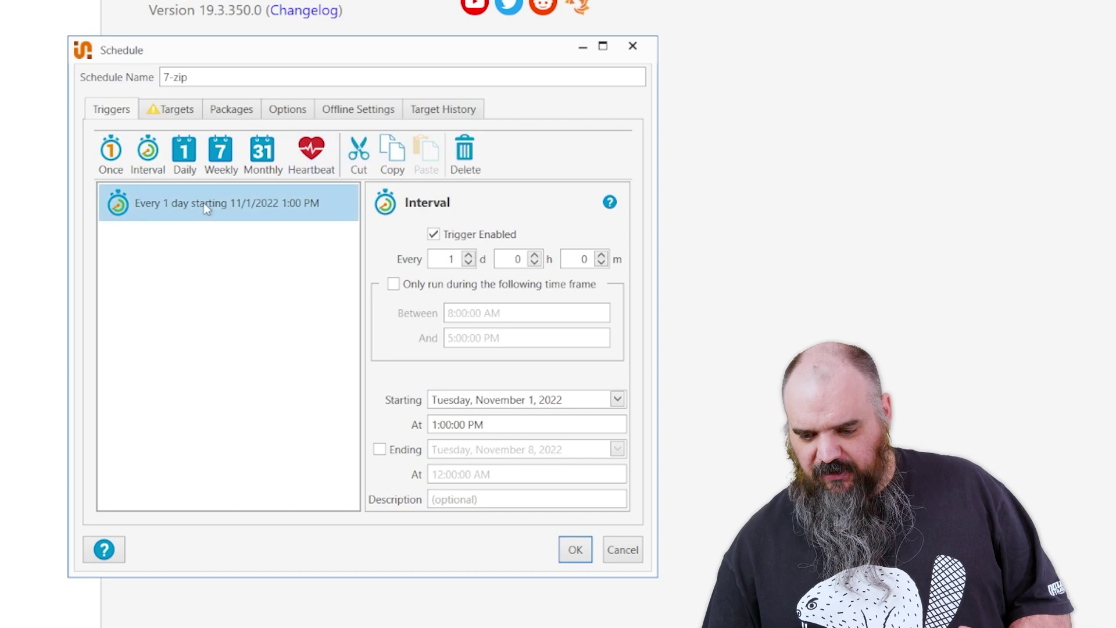
click(464, 152)
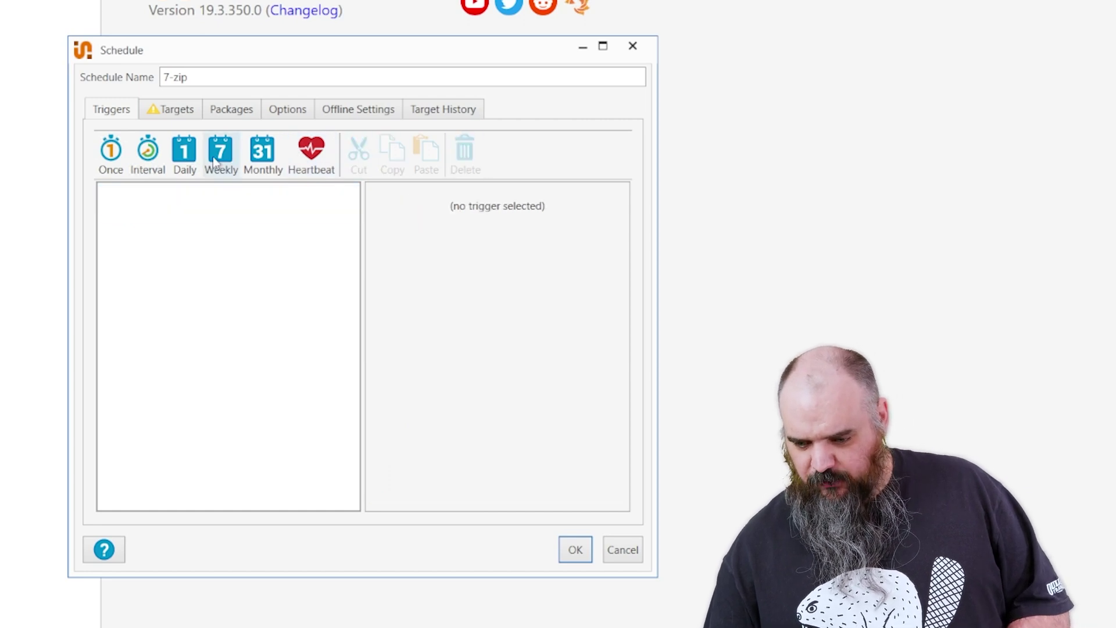
Step: Add a weekly 1:00 PM trigger that runs on Friday instead of Tuesday
click(221, 152)
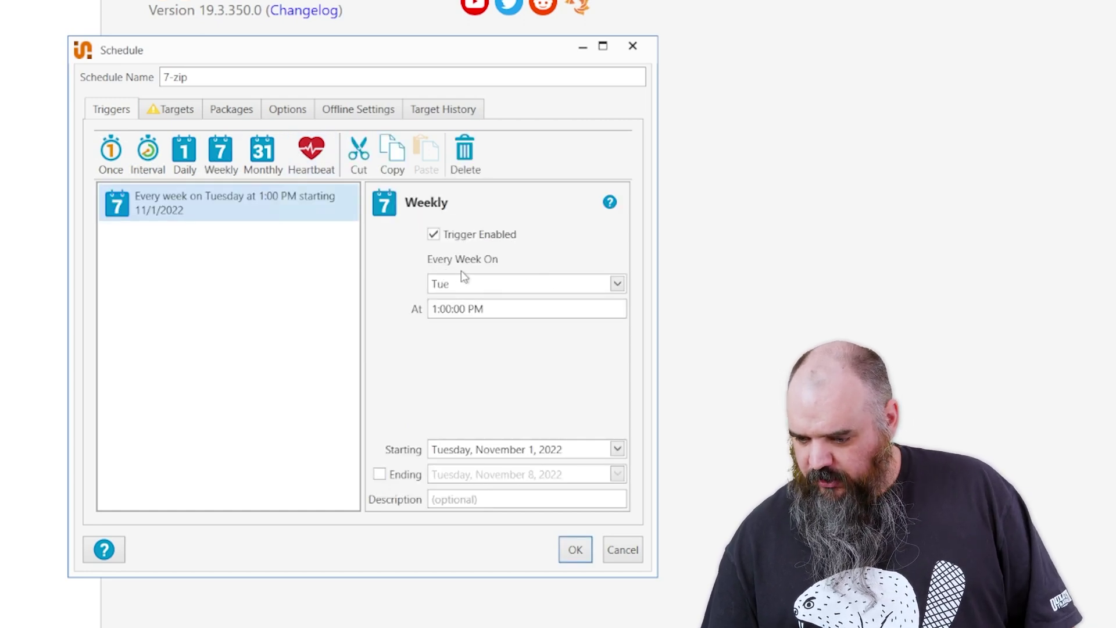
click(474, 284)
click(439, 469)
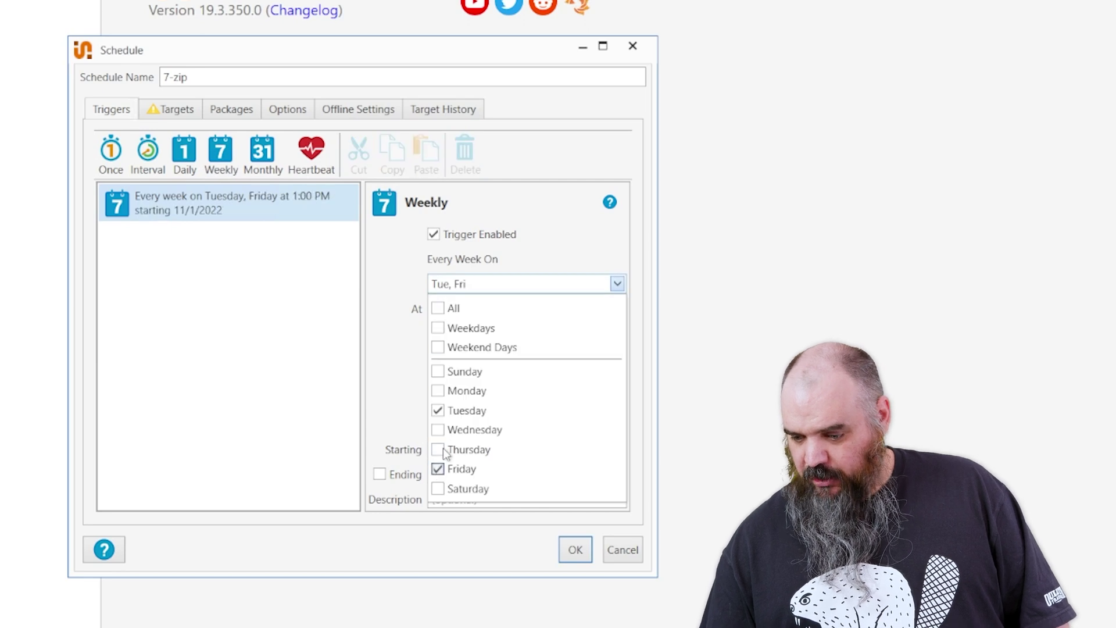
click(440, 410)
click(581, 551)
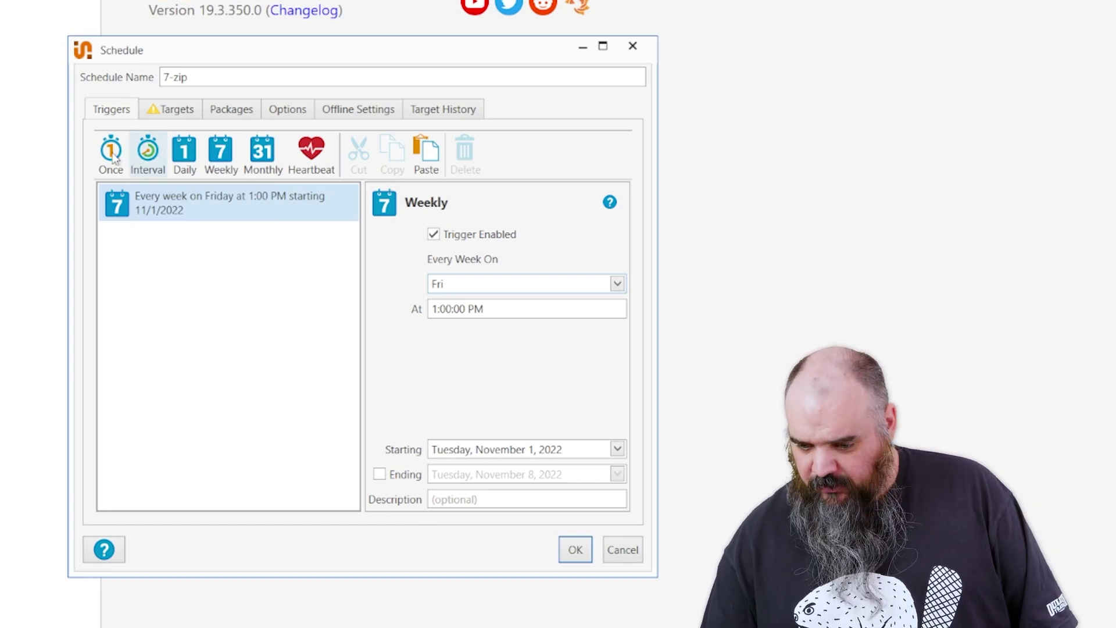
click(169, 112)
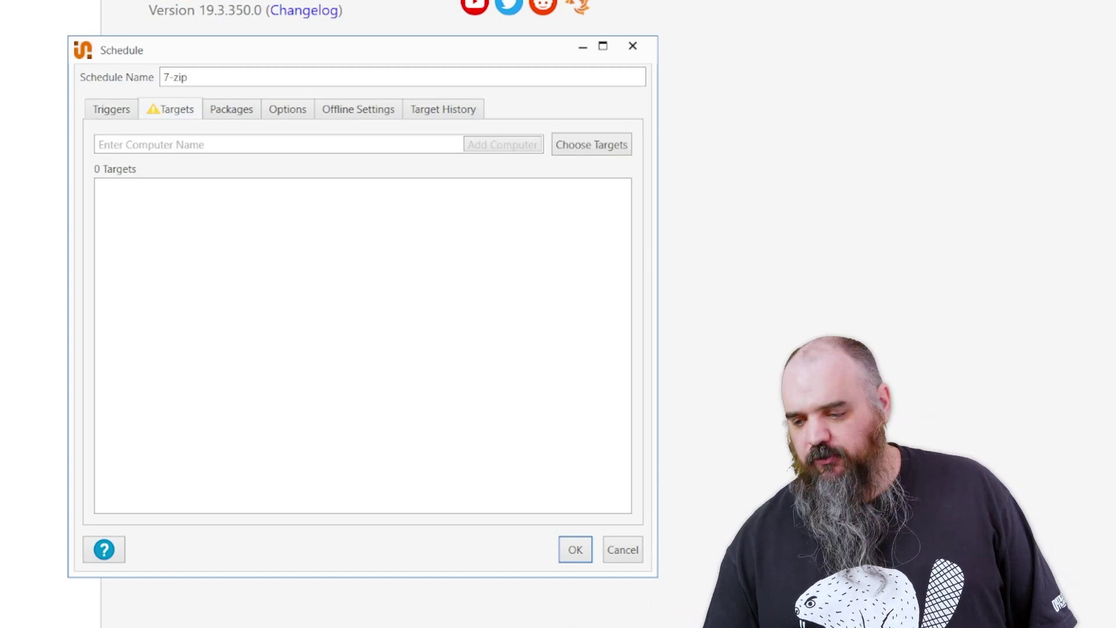
Step: Choose PDQ Inventory > Collection as the source for the schedule's targets
click(581, 144)
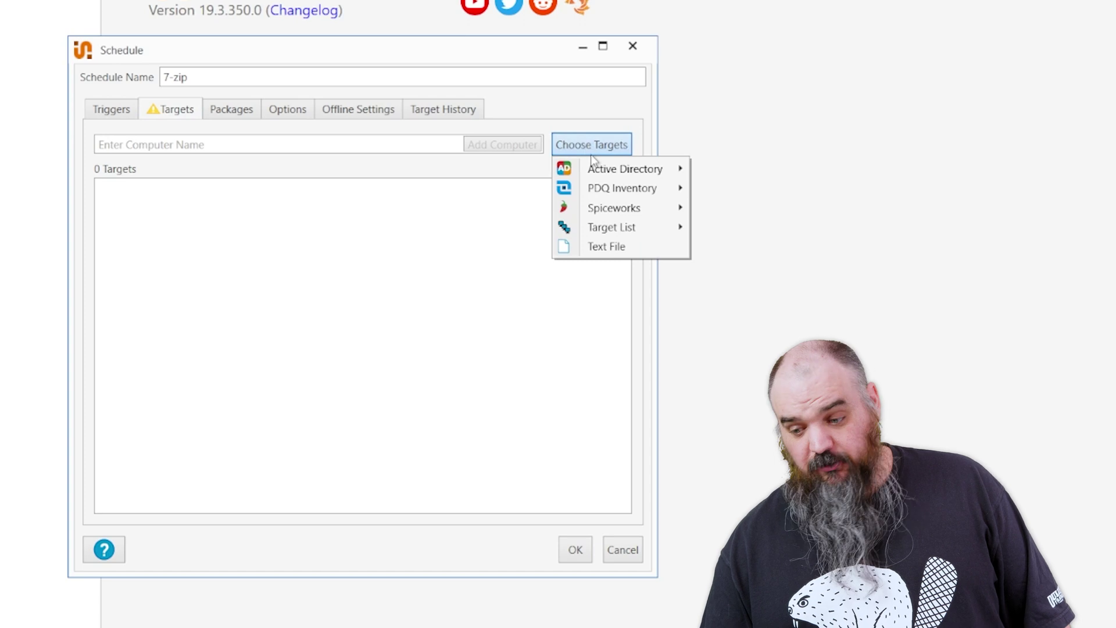
mouse_move(595, 174)
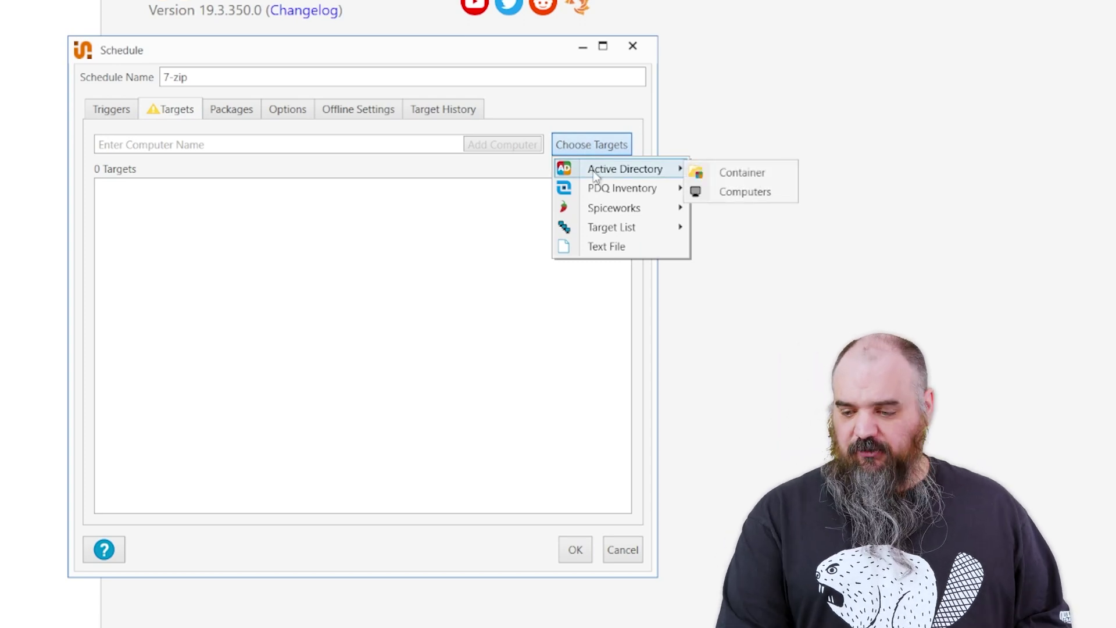
mouse_move(607, 233)
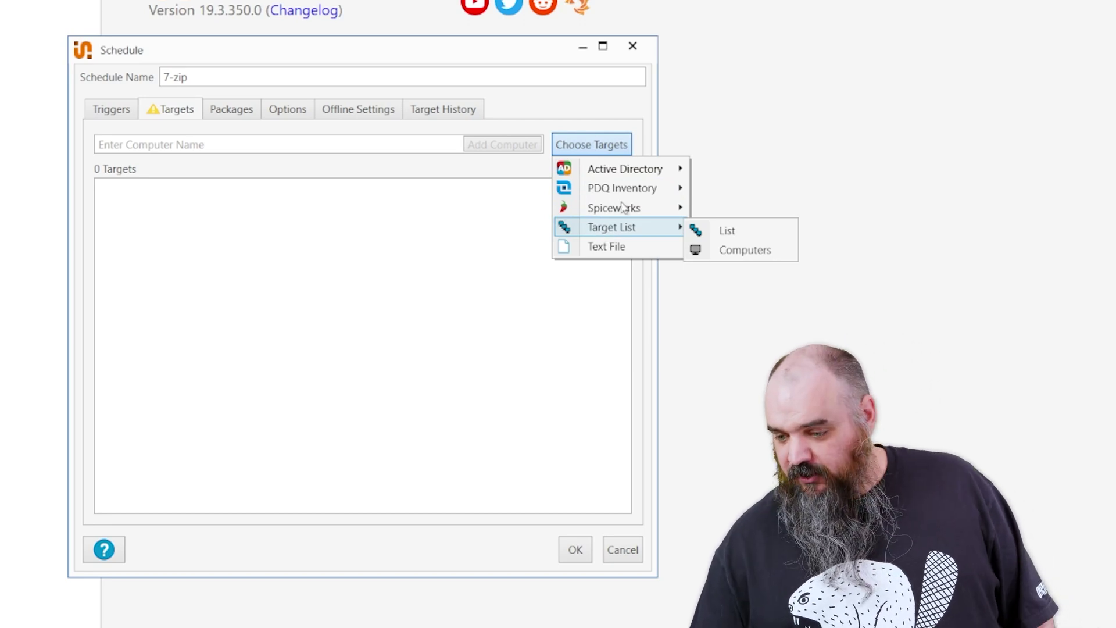
mouse_move(624, 192)
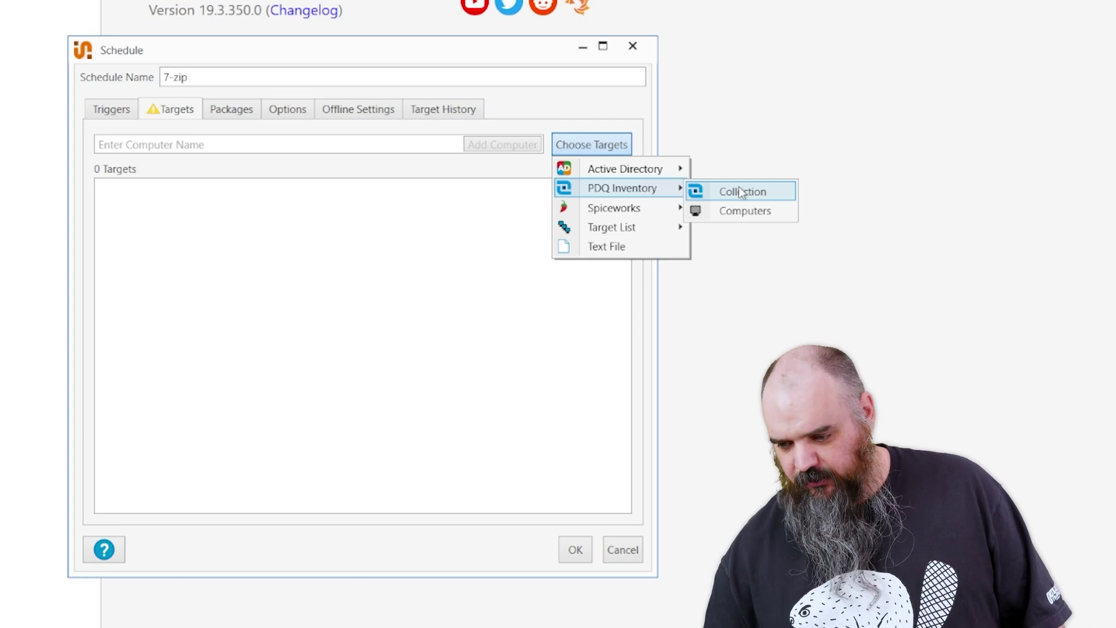
click(712, 190)
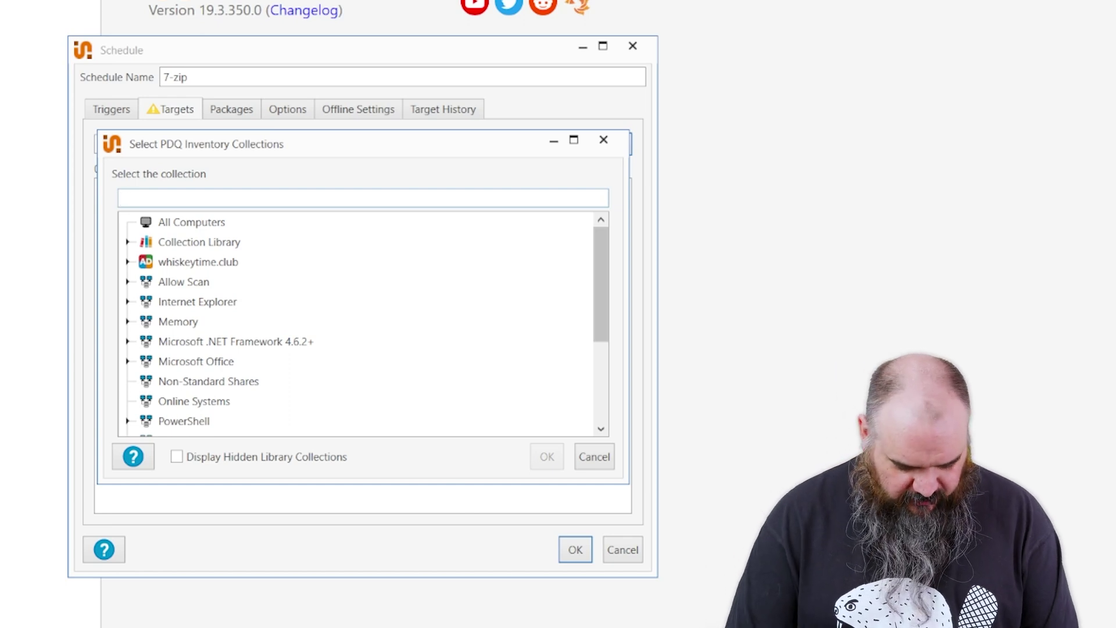
Step: Search 'zip' and expand Collection Library > Applications > Utilities > Compression Utilities > 7-Zip
text(zip)
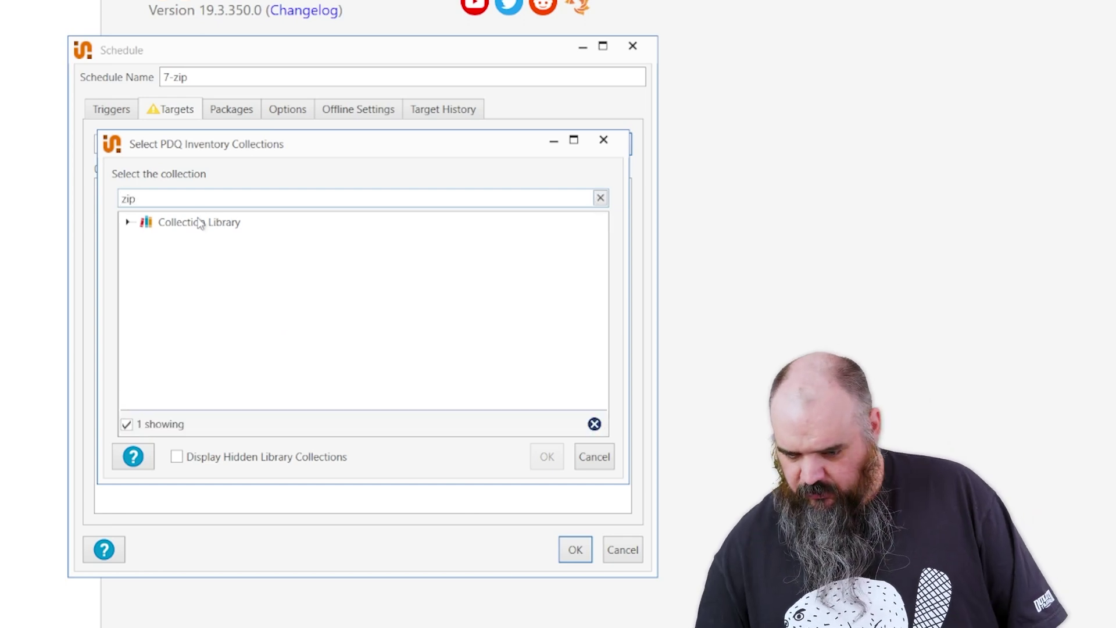
click(127, 222)
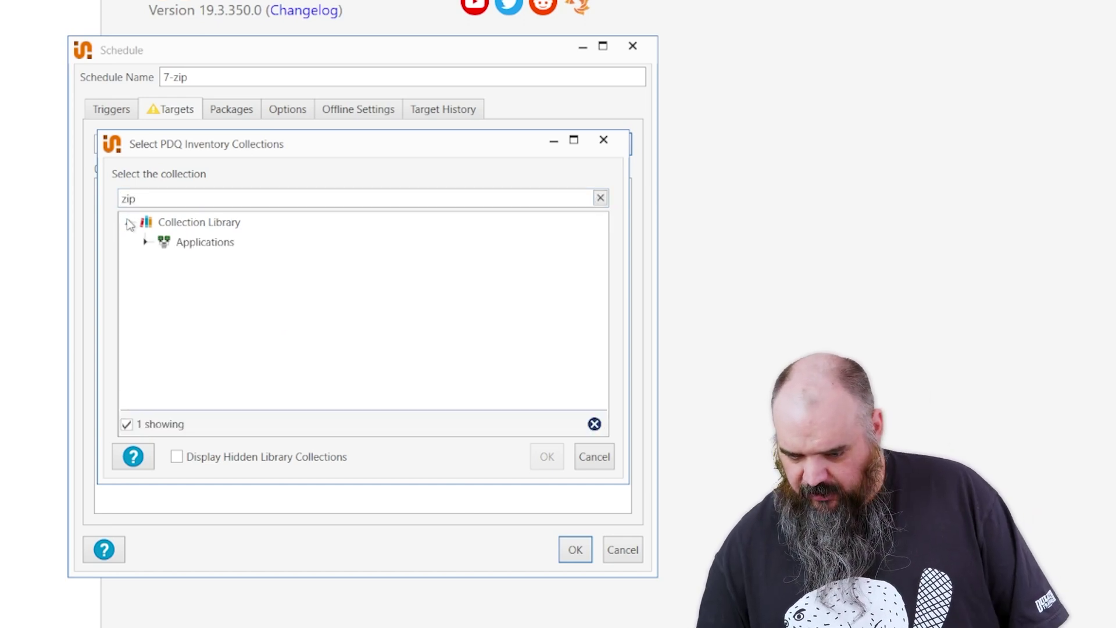
click(145, 242)
click(163, 262)
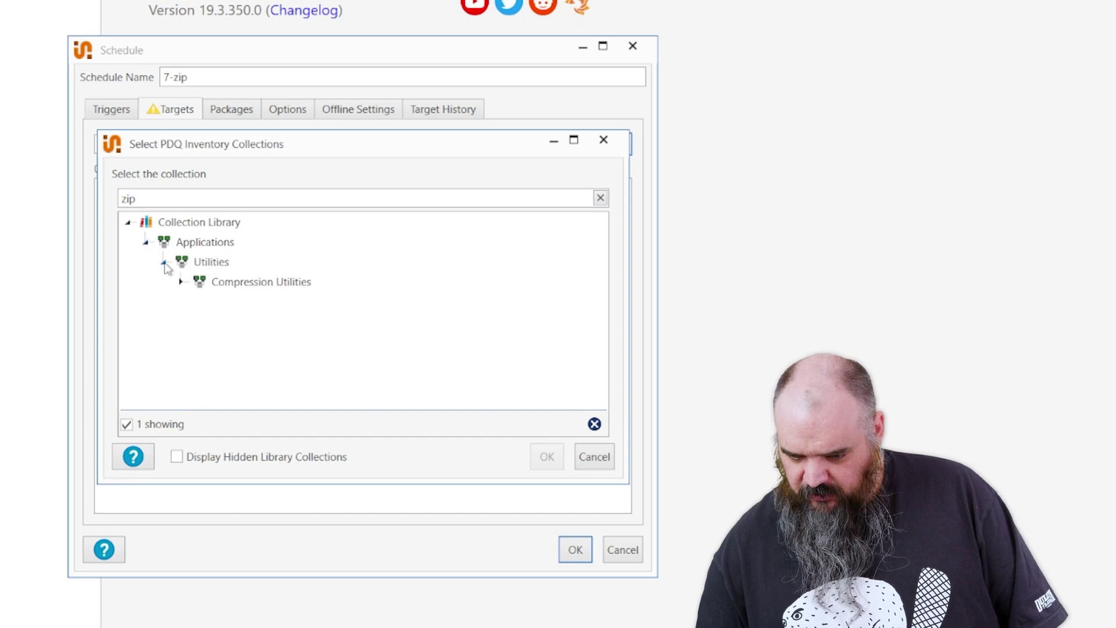
click(180, 282)
click(198, 302)
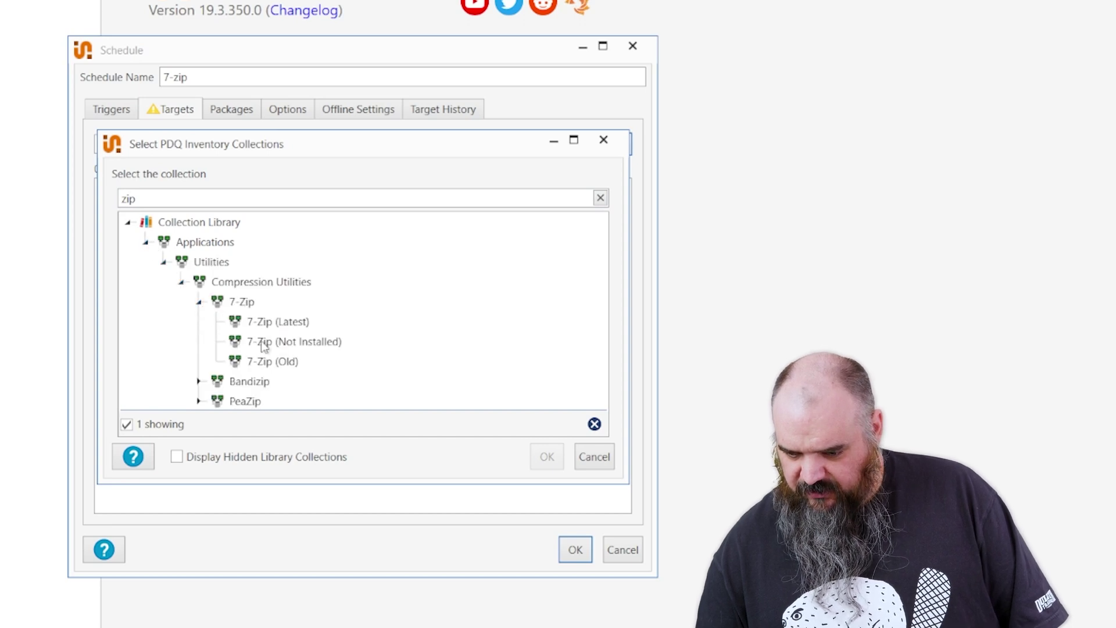
Step: Select the 7-Zip (Old) collection and confirm it as the target
click(264, 362)
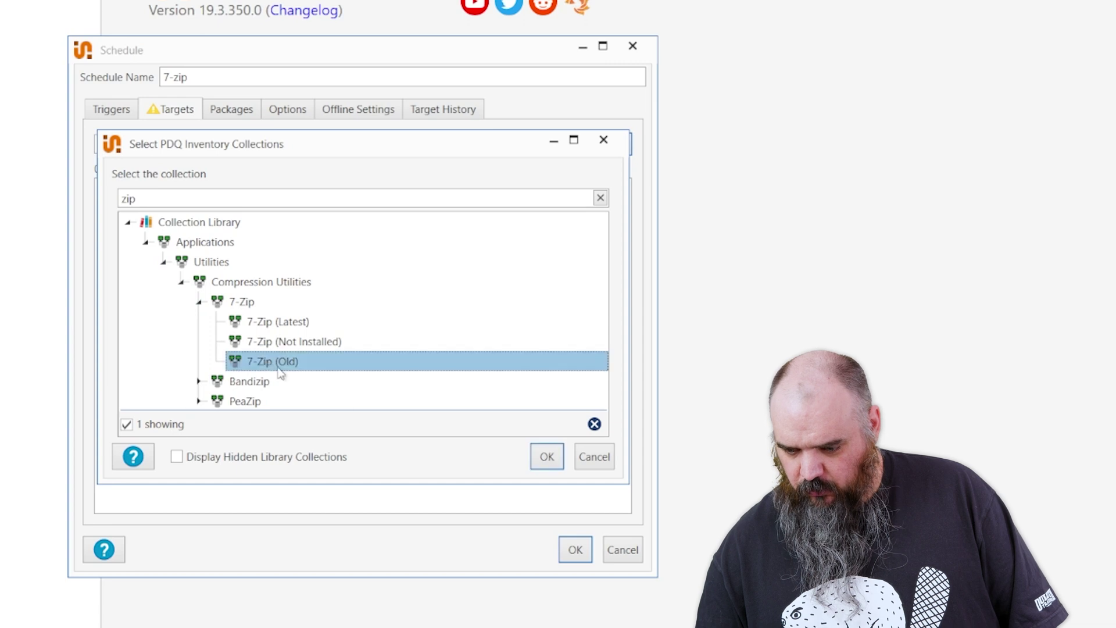
click(555, 464)
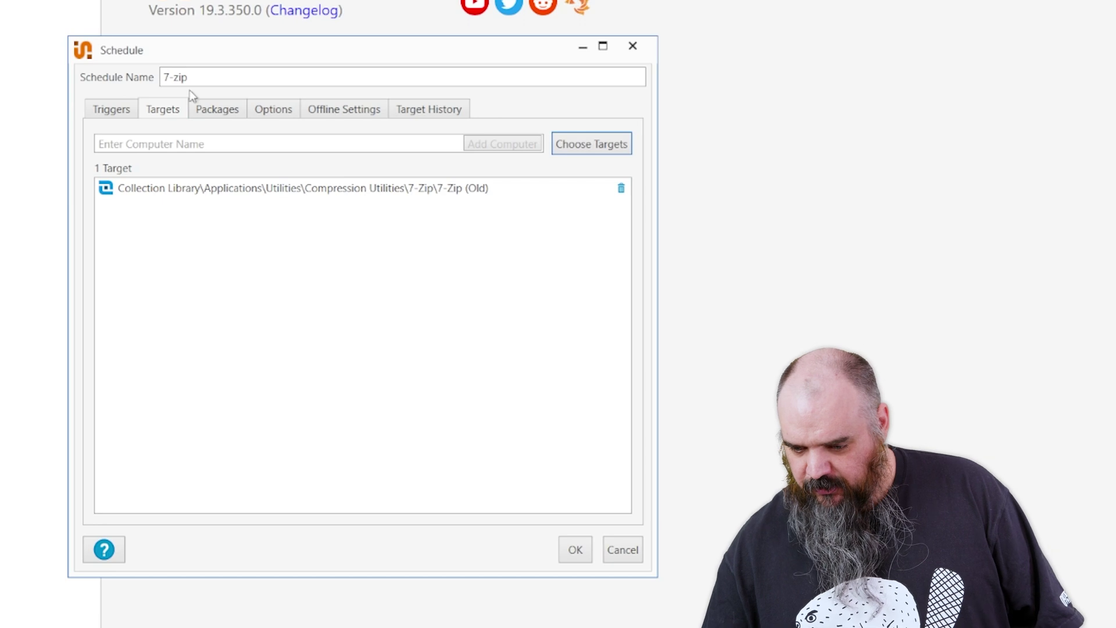
click(214, 110)
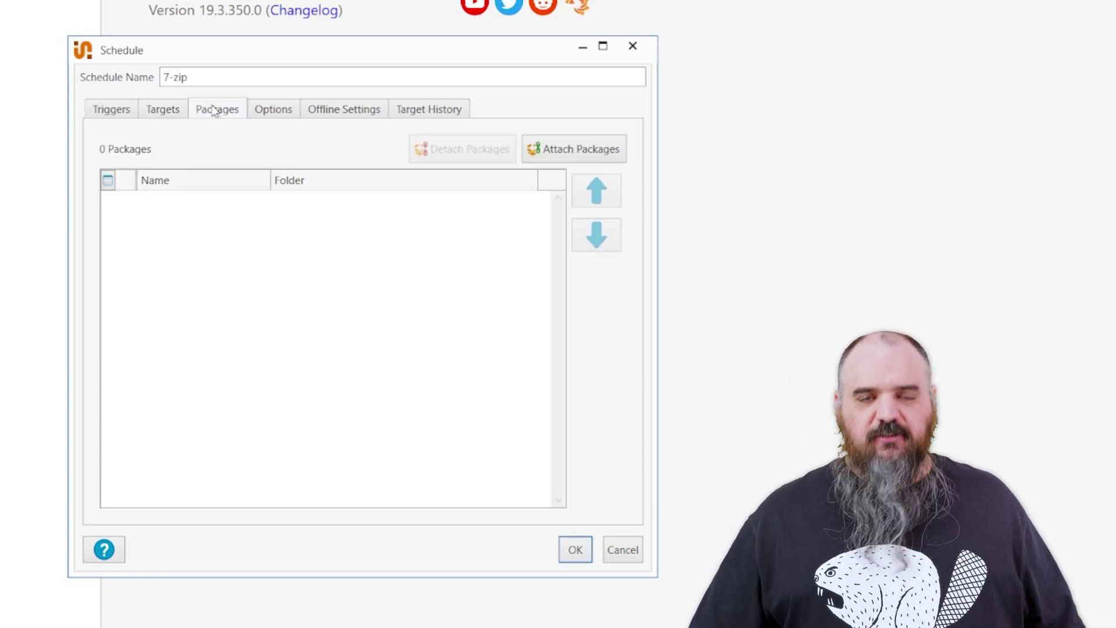
Step: Attach the 7-Zip 22.01 package to the 7-zip schedule
click(553, 146)
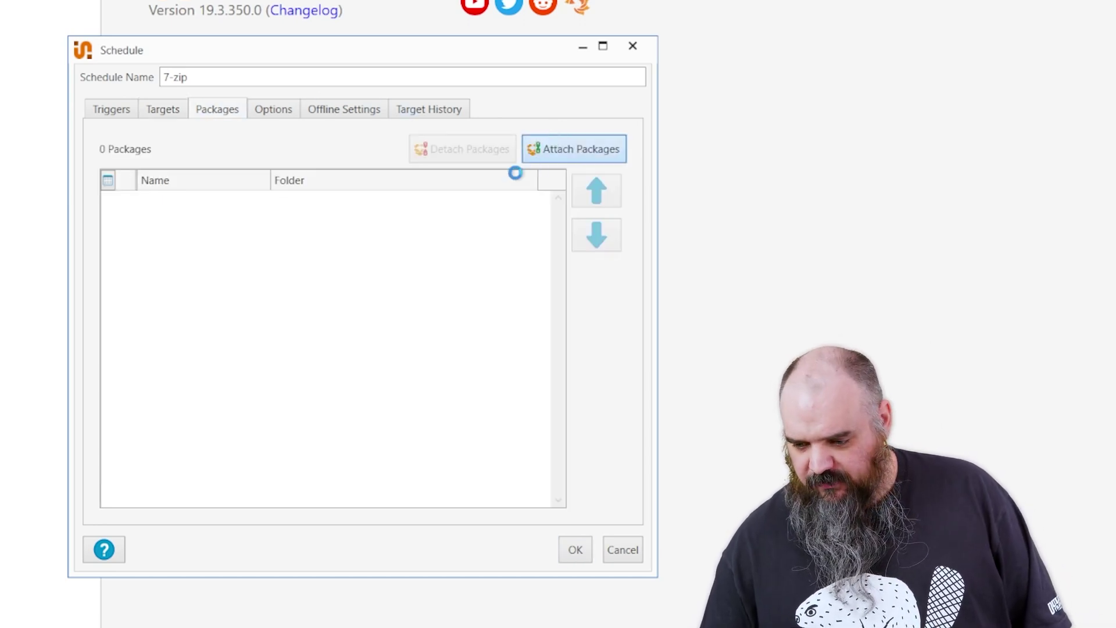
double_click(130, 225)
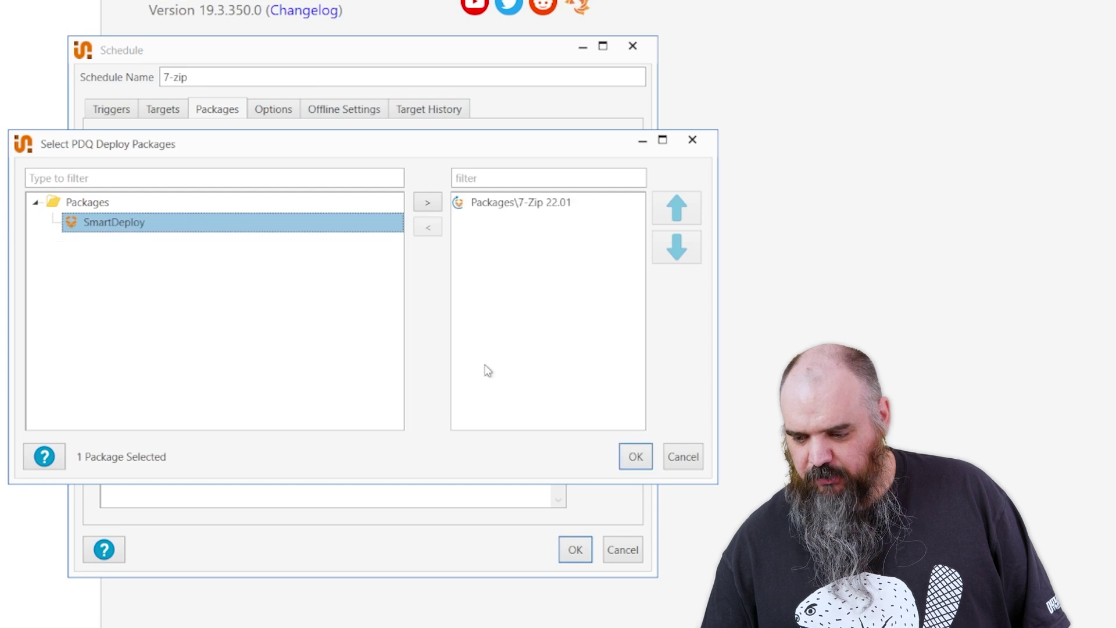
click(635, 456)
click(280, 117)
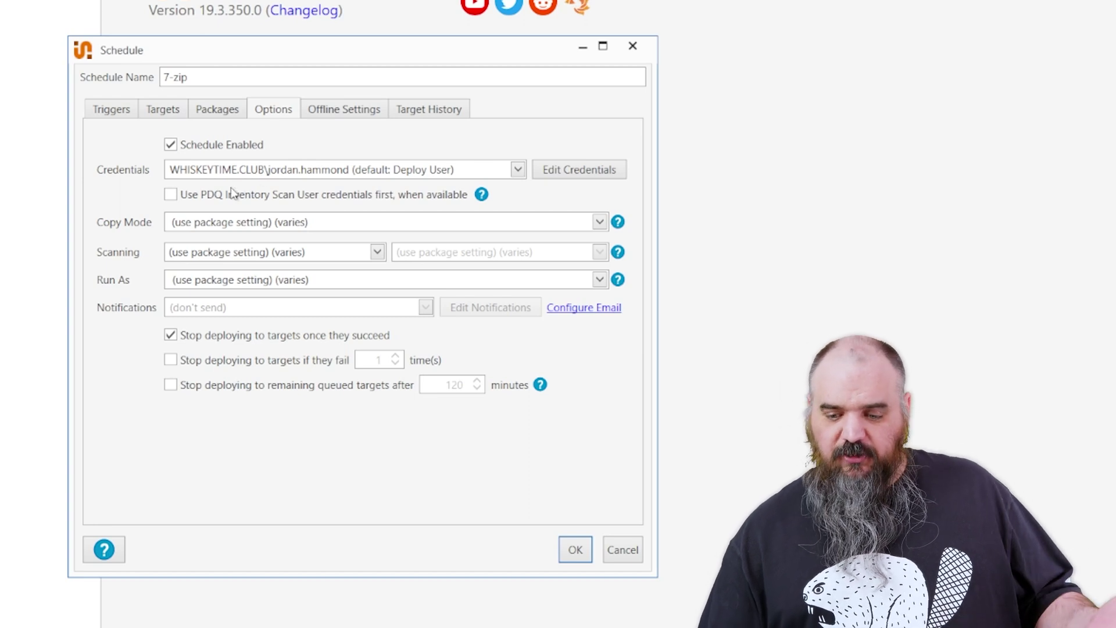
Step: Enable 'Use PDQ Inventory Scan User credentials first, when available', leaving copy mode unchanged
click(170, 195)
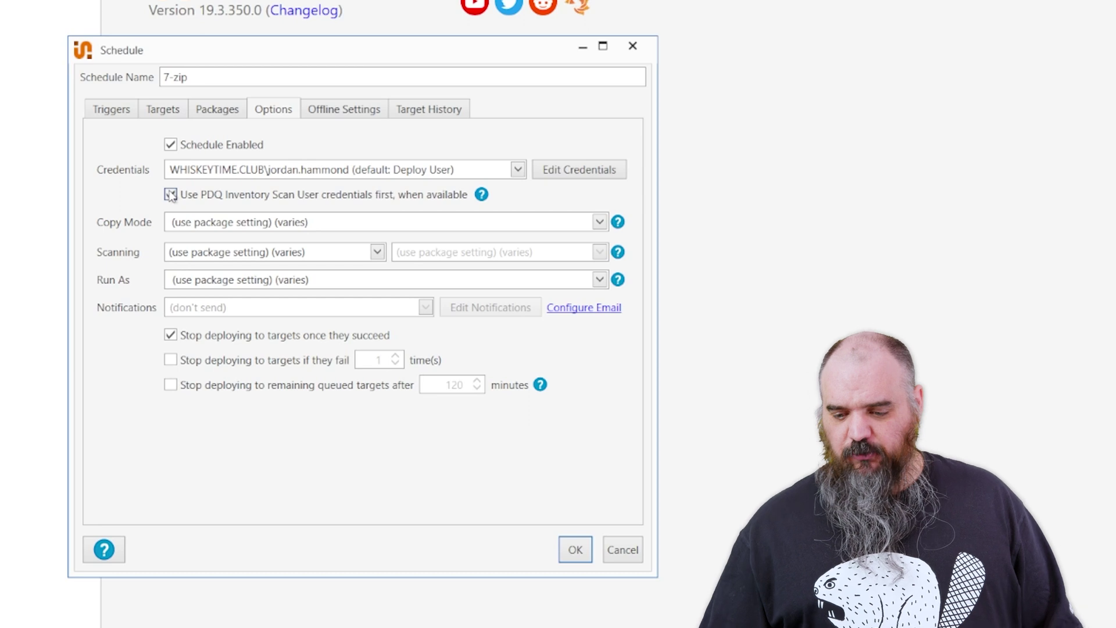
click(170, 196)
click(226, 230)
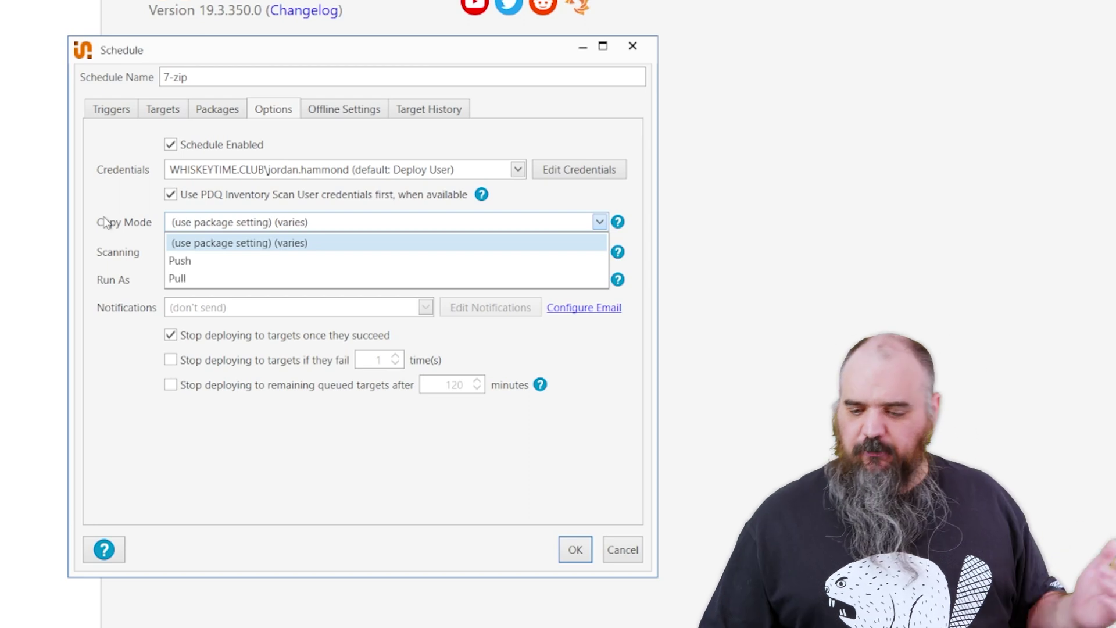
click(126, 224)
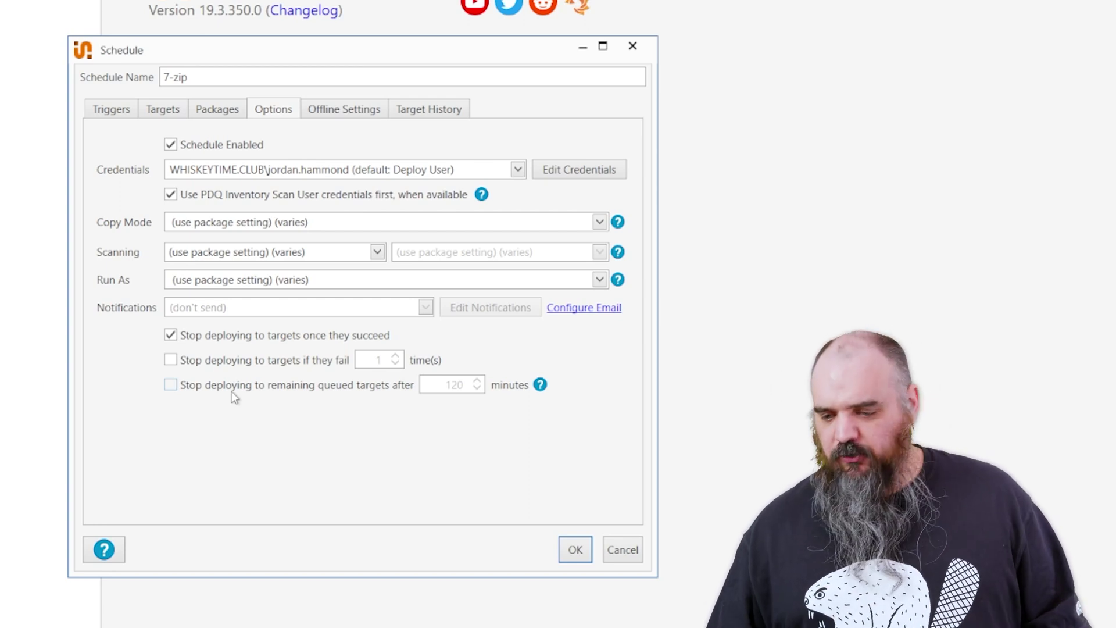
Step: Switch to the 7-zip schedule's Offline Settings page
click(319, 110)
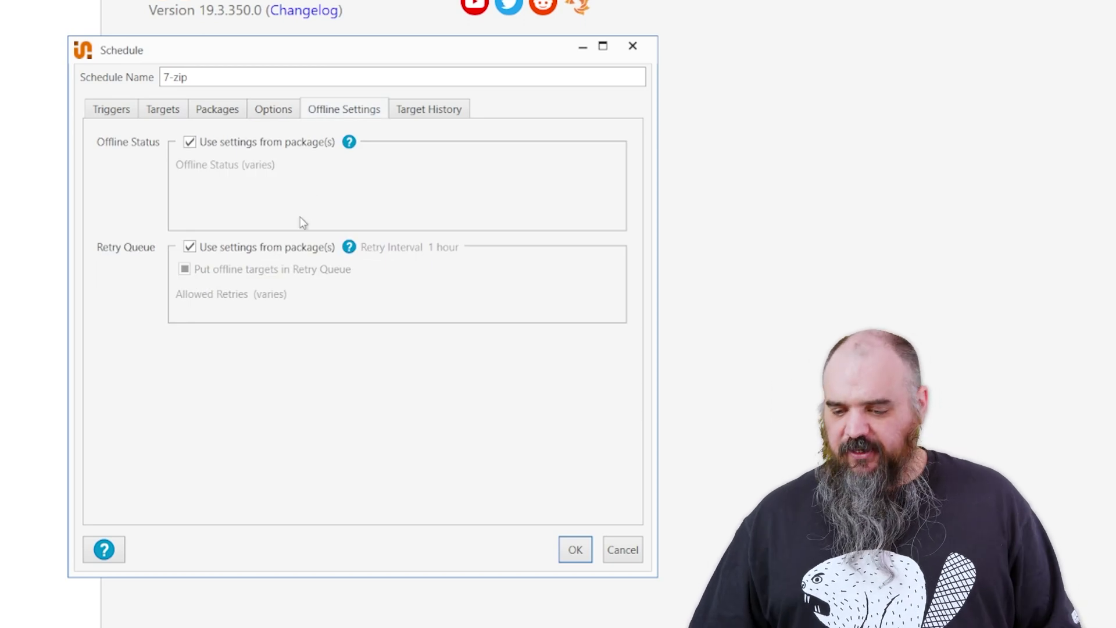
Step: Leave offline status and retry queue on package settings after trying the custom options
click(190, 142)
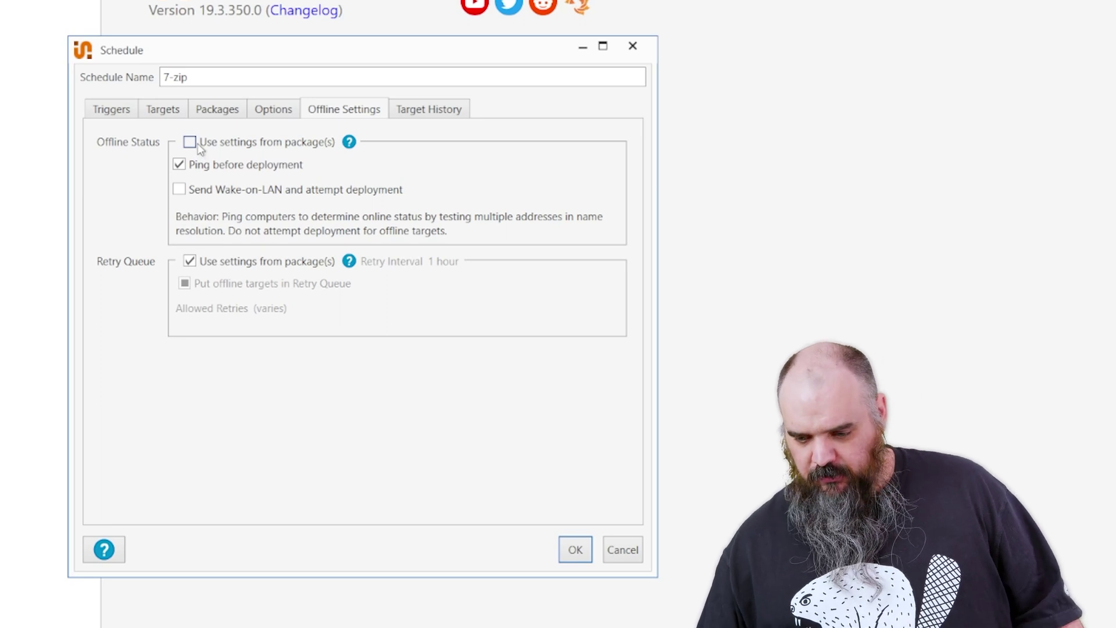
click(198, 147)
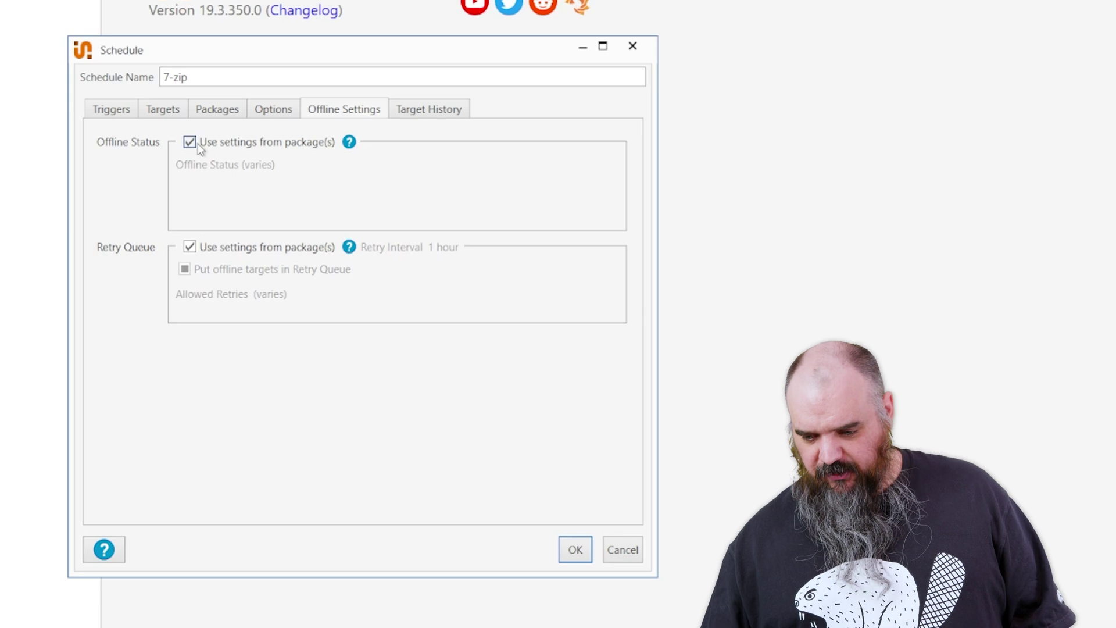
click(190, 247)
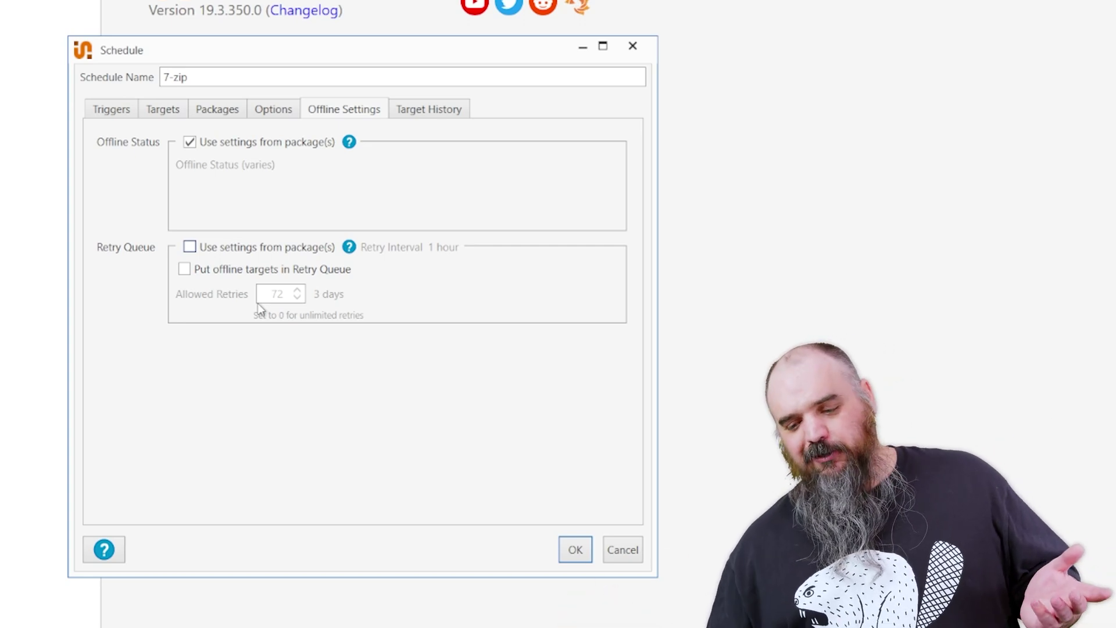
click(189, 247)
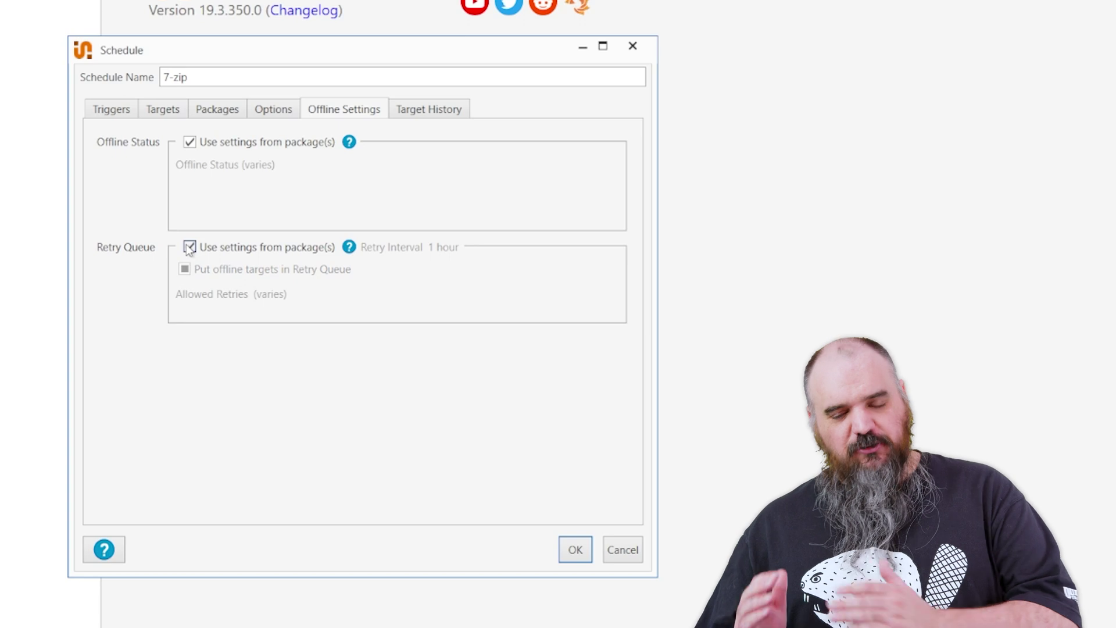
Step: Review target history and the Friday 1:00 PM trigger, then save the schedule
click(413, 110)
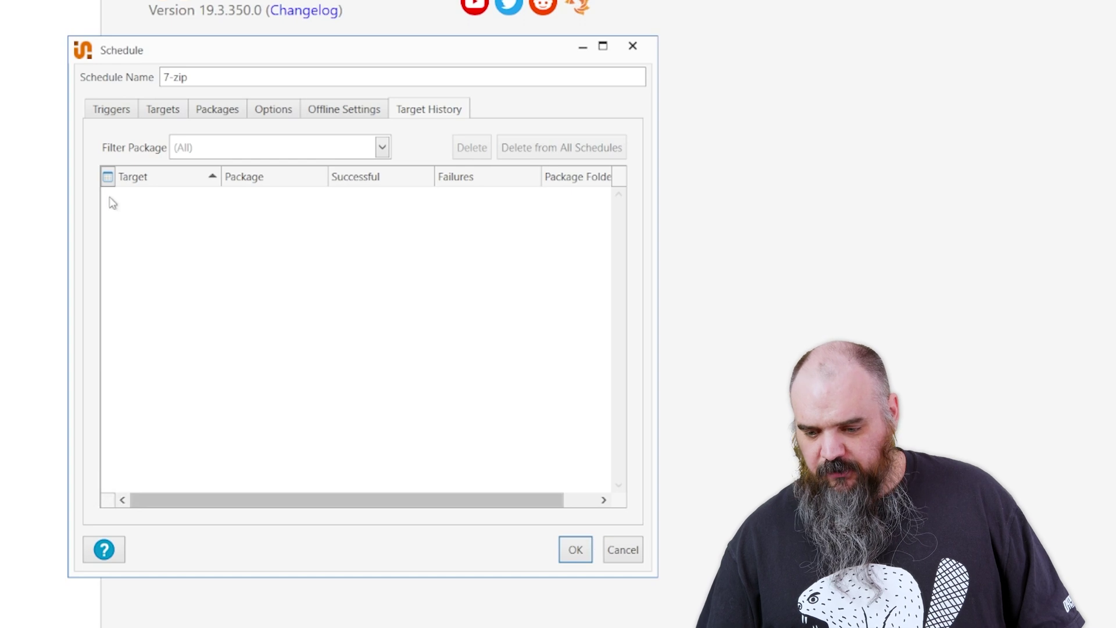
click(115, 114)
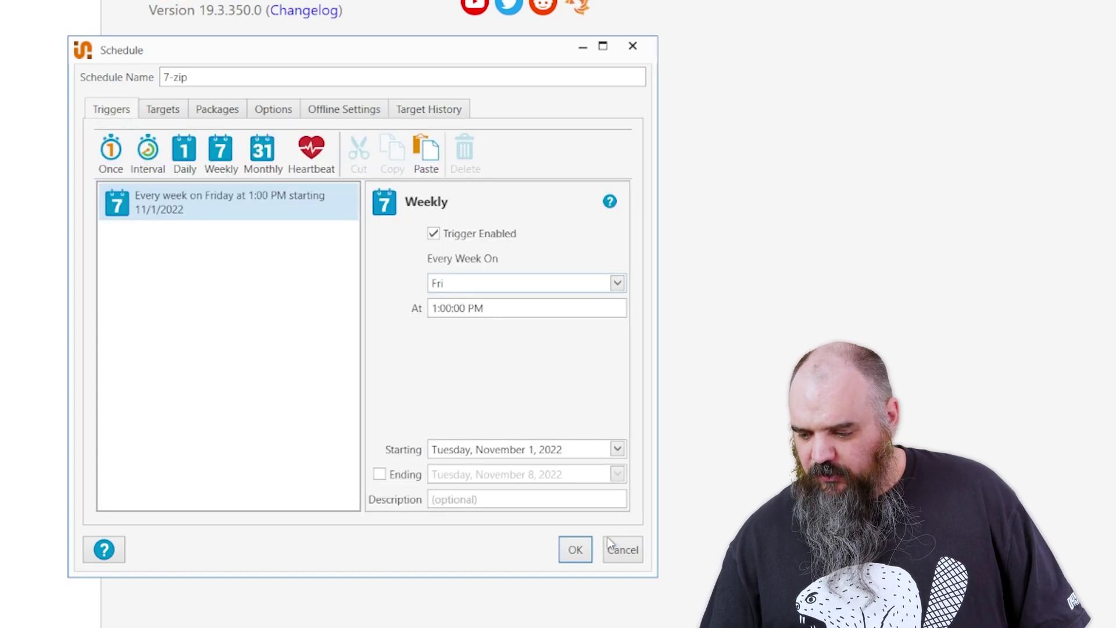
click(572, 549)
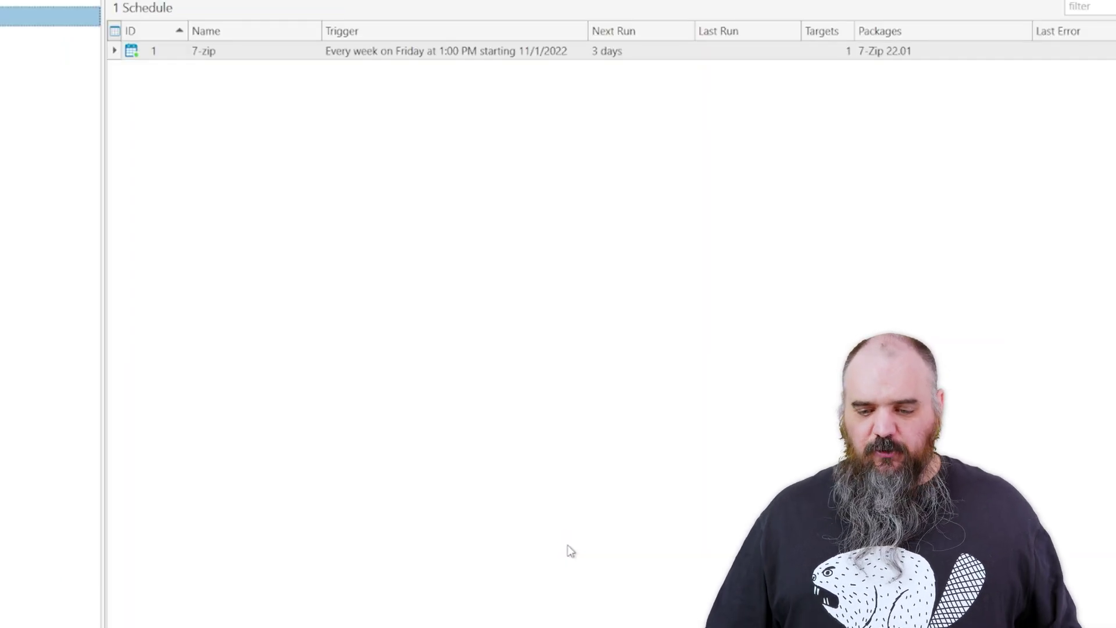